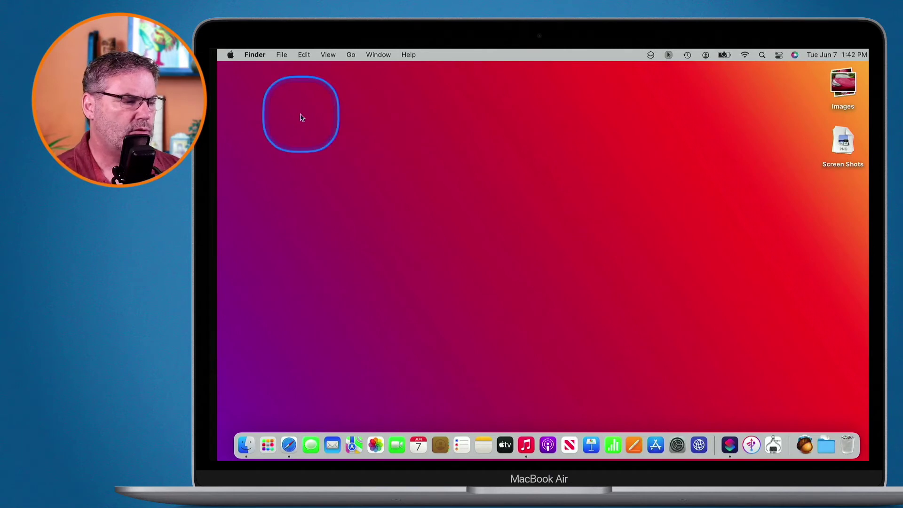
Open About This Mac's Storage tab to see Macintosh HD's usage: 64.48 GB free of 245.11 GB
click(231, 56)
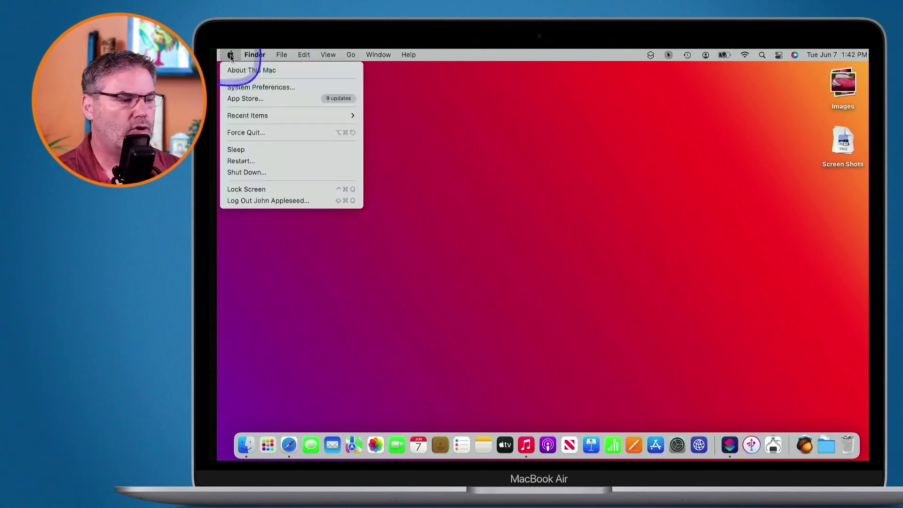
click(253, 72)
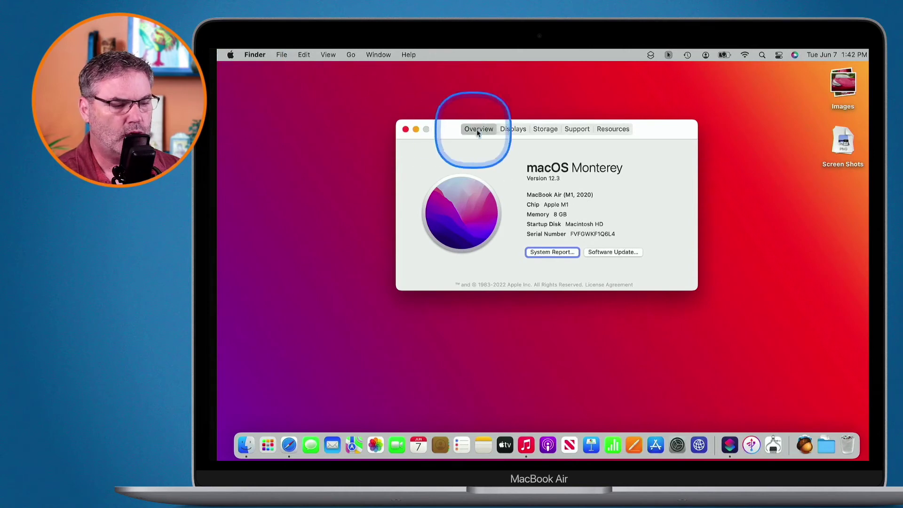
click(546, 128)
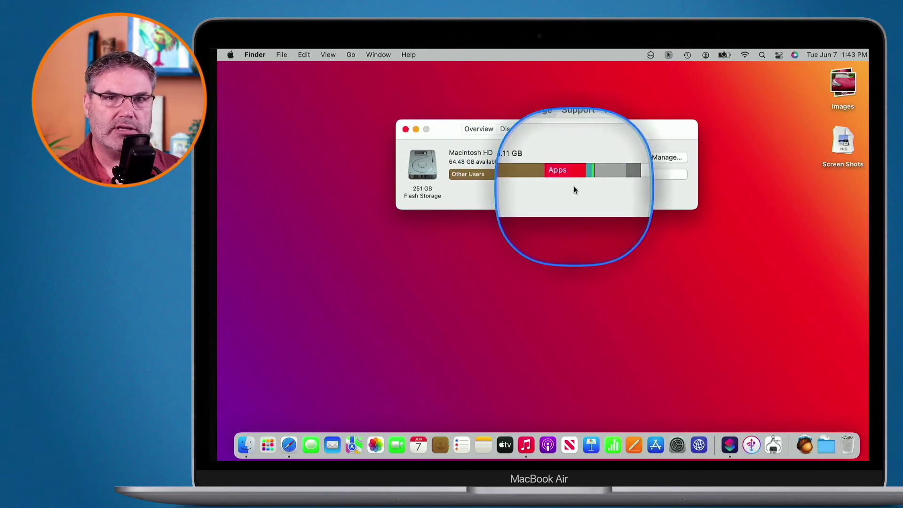
mouse_move(566, 174)
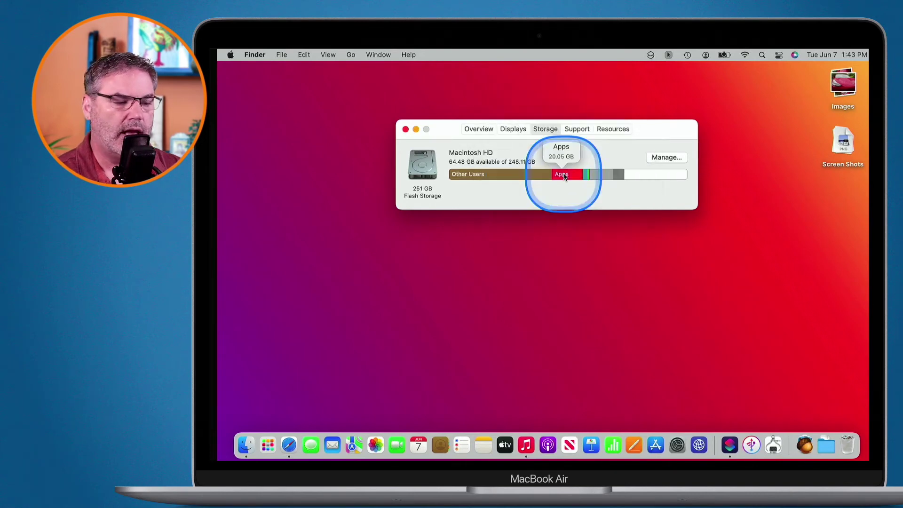
mouse_move(471, 174)
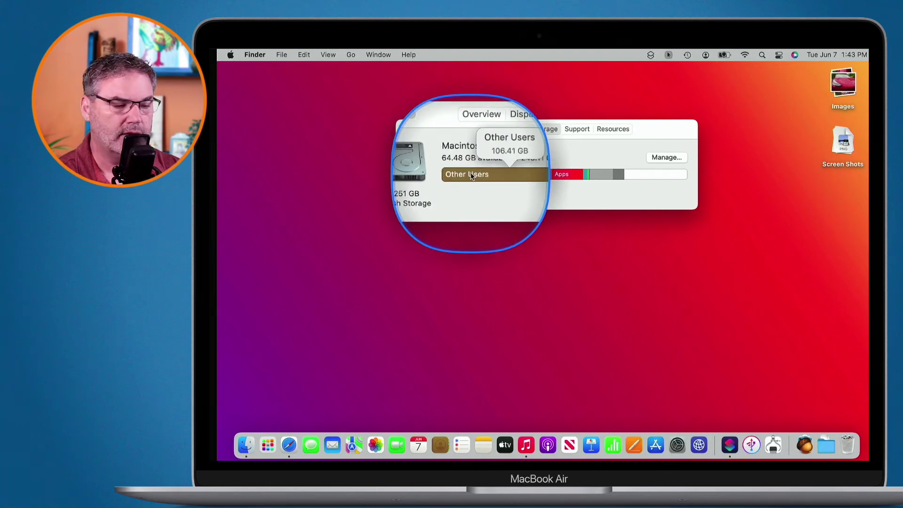
mouse_move(601, 177)
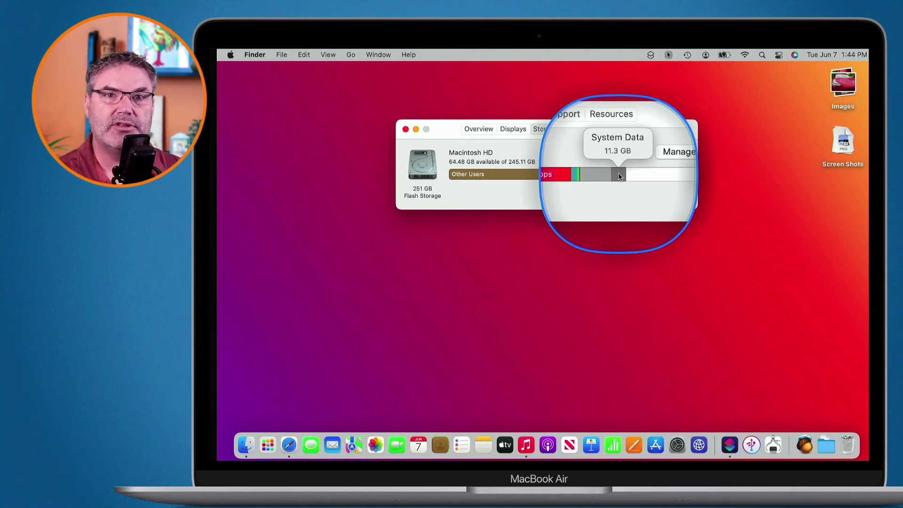
Open Storage Management and review Documents' 1.3 GB of large files, led by V8249-19.mp4
click(664, 159)
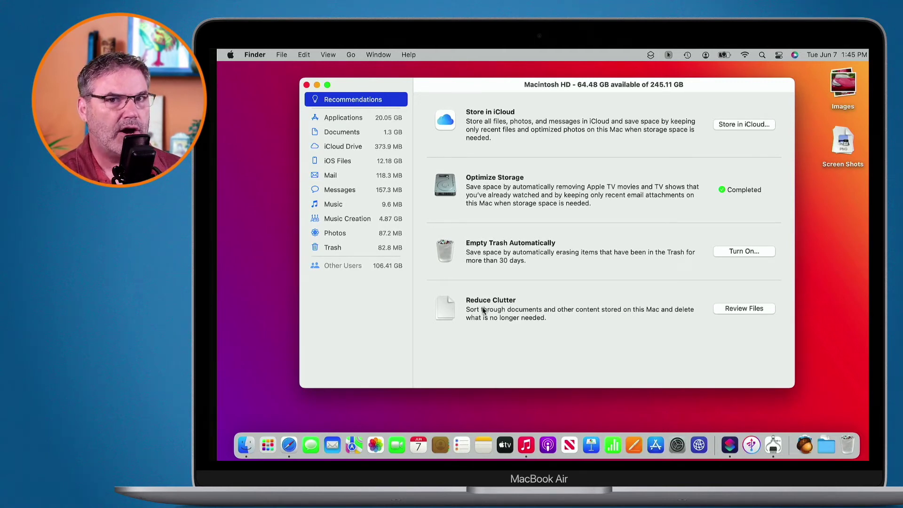
click(743, 309)
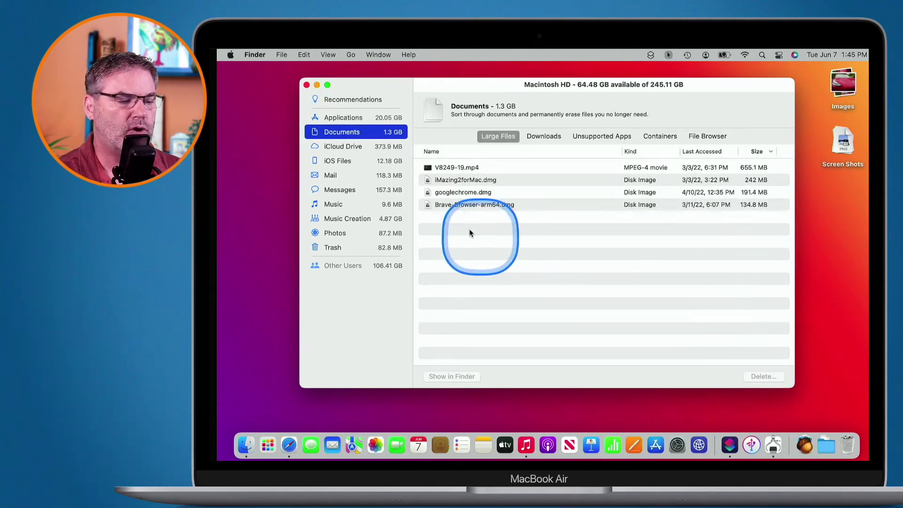
Permanently delete googlechrome.dmg and Brave-Browser-arm64.dmg, leaving Documents at 991.9 MB
click(449, 193)
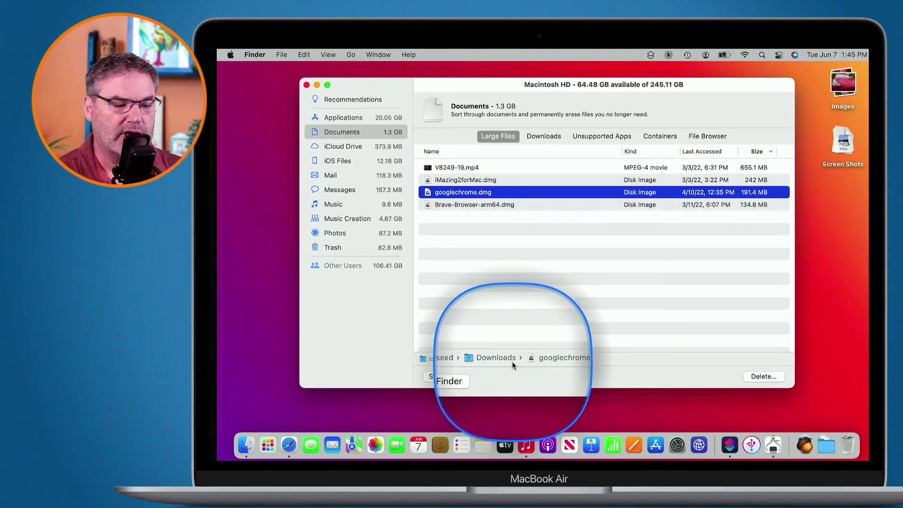
click(761, 377)
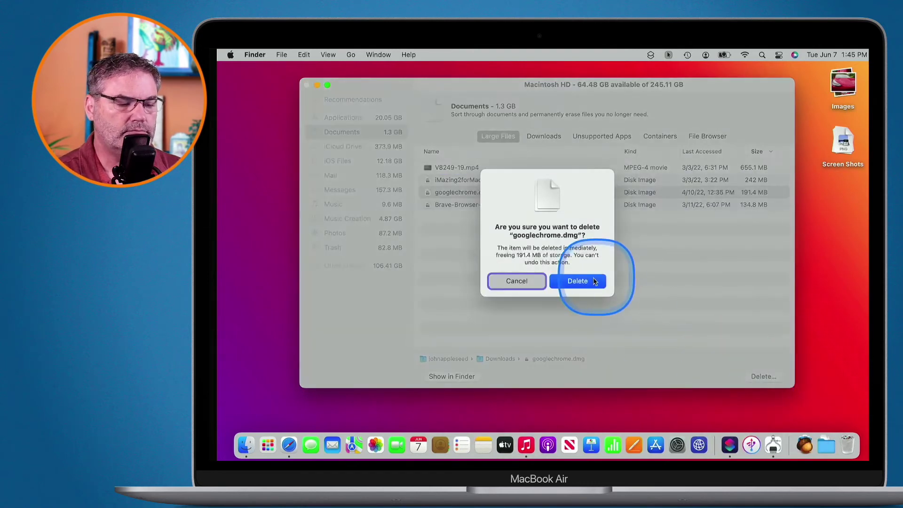
click(596, 282)
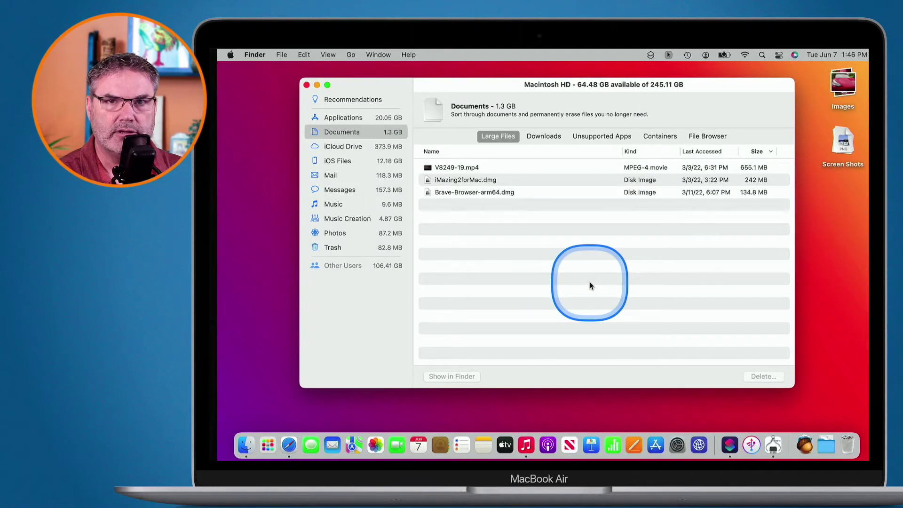
click(459, 193)
click(764, 375)
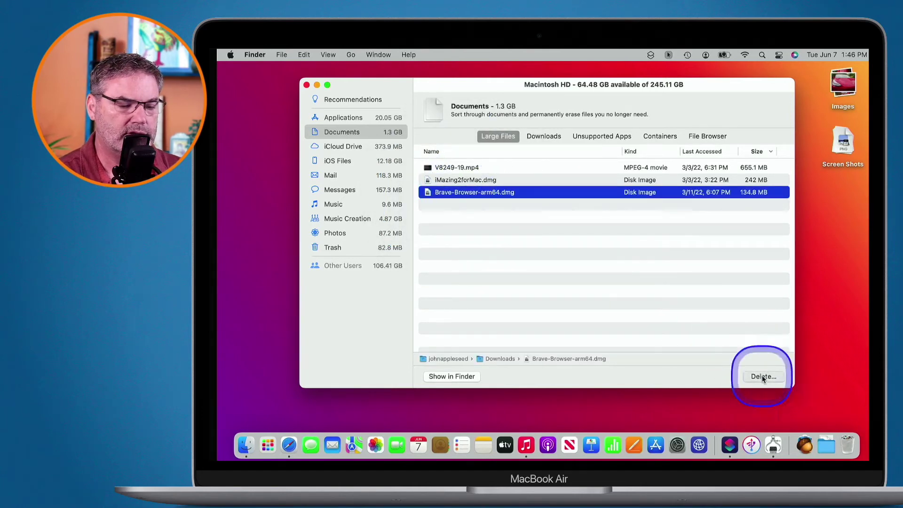
click(585, 283)
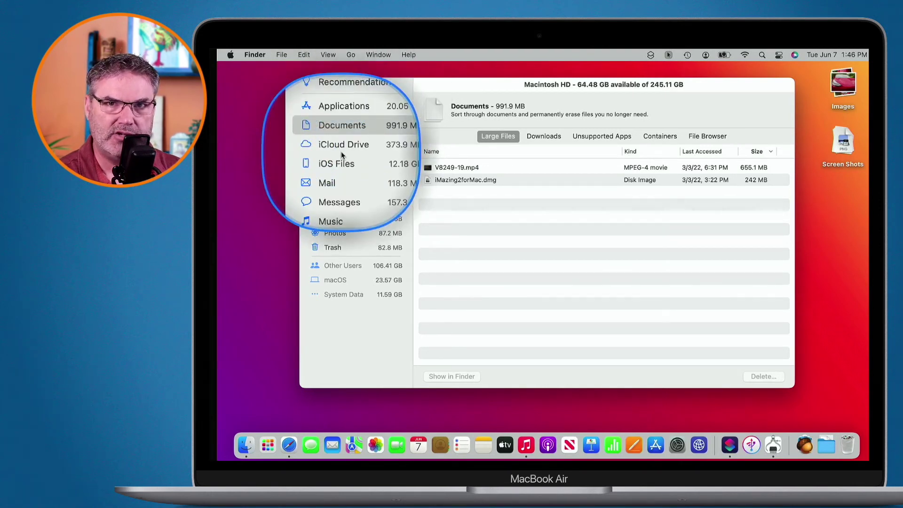
click(340, 118)
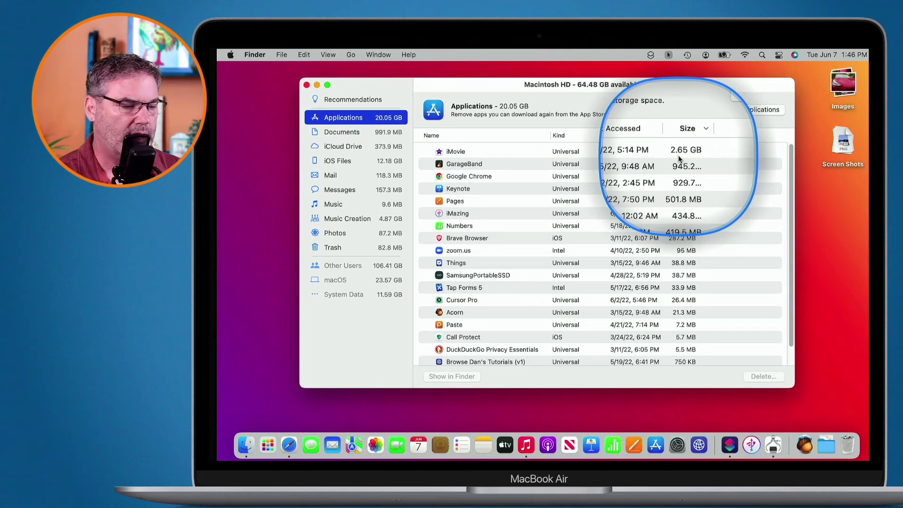
click(457, 165)
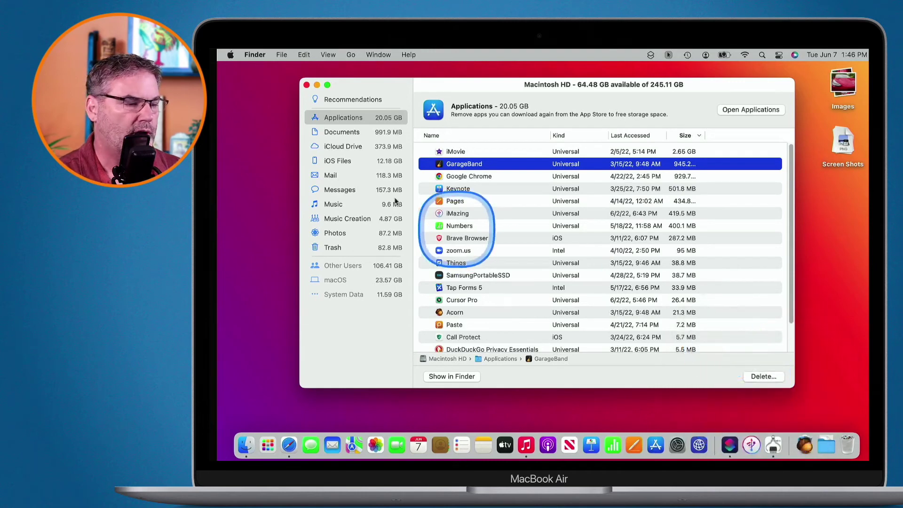
click(339, 134)
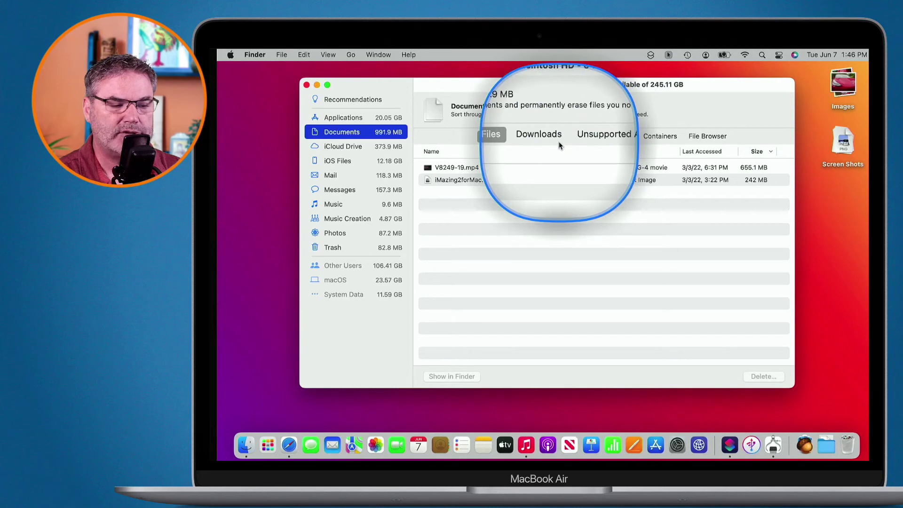
Check Unsupported Apps and iCloud Drive, then select the 12.18 GB iPhone backup under iOS Files
click(594, 137)
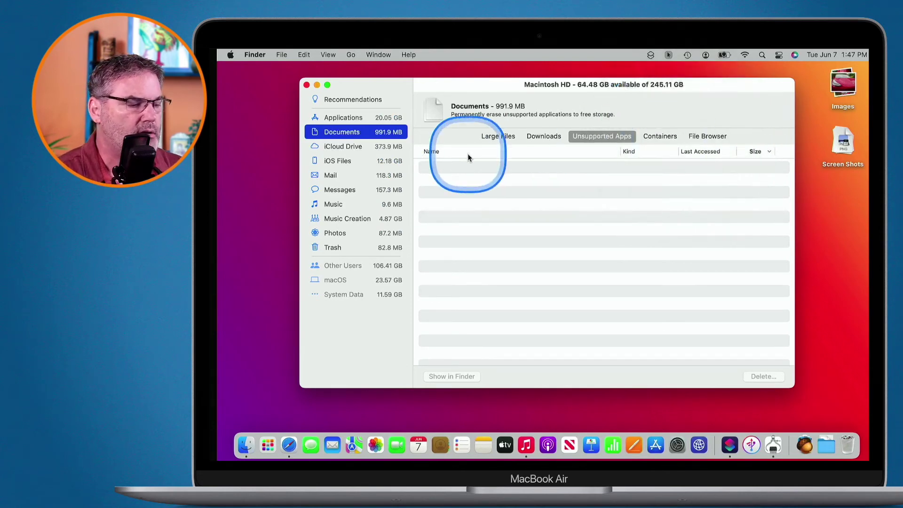
click(338, 146)
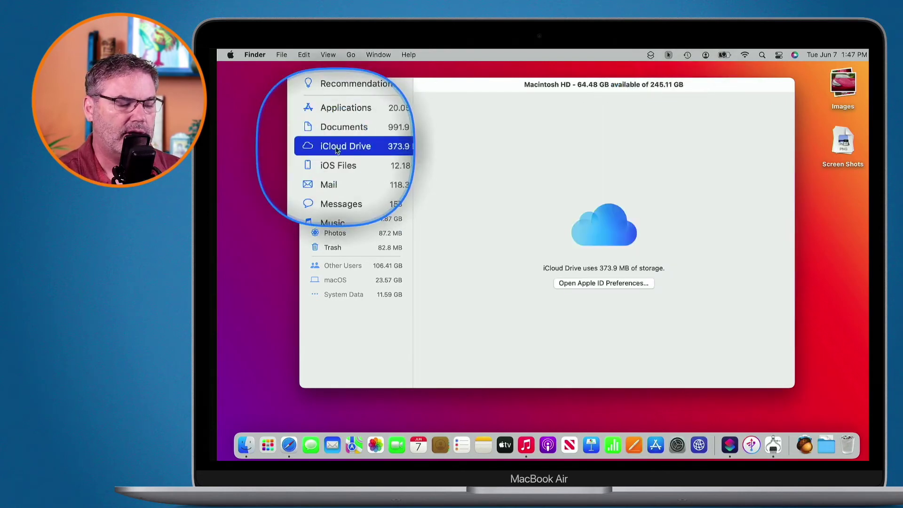
click(331, 162)
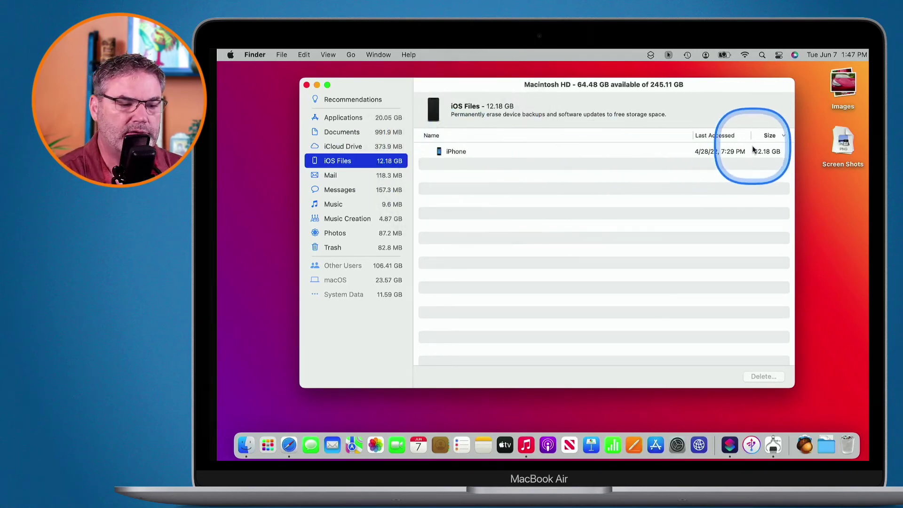
click(476, 152)
Permanently delete the selected 12.18 GB iPhone backup
click(756, 376)
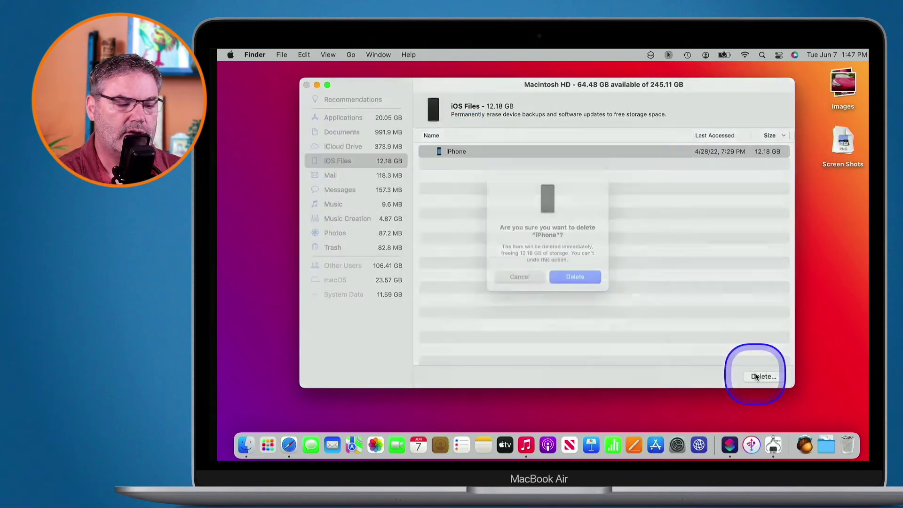
click(579, 281)
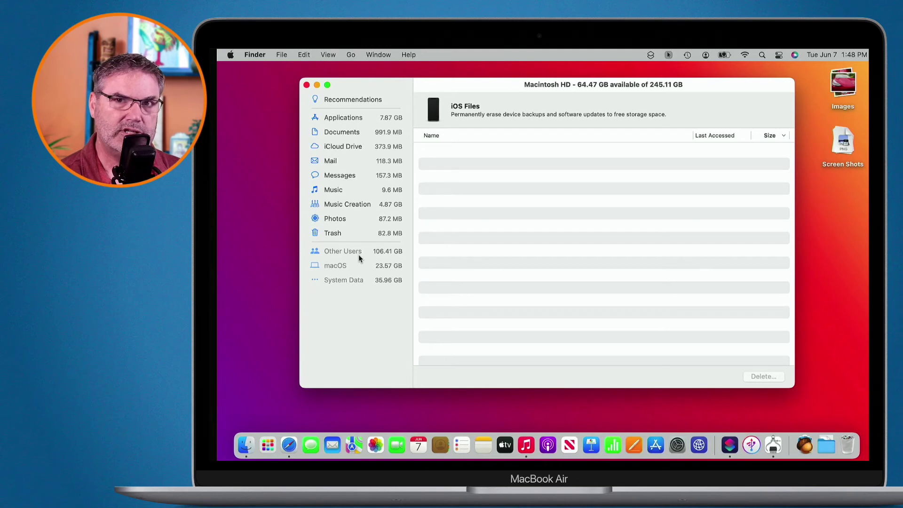
Close the Storage Management and About This Mac windows and go to System Preferences
click(306, 86)
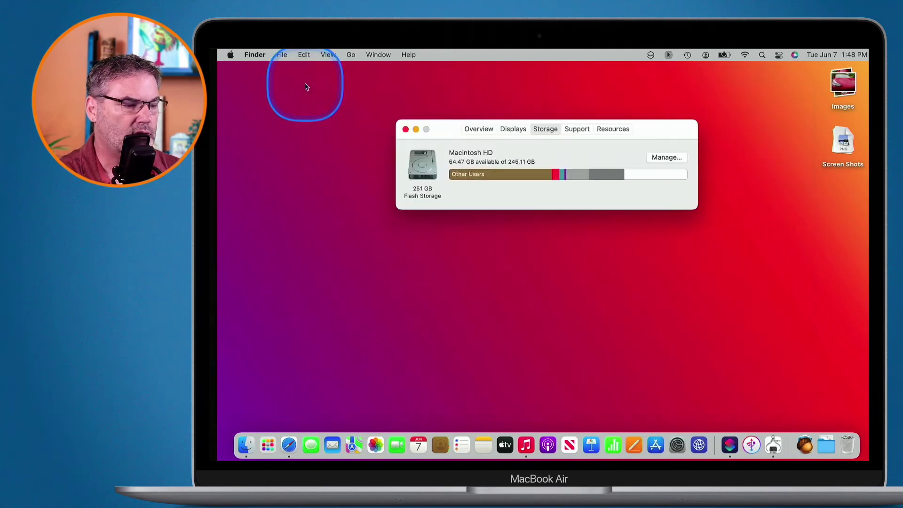
click(406, 131)
click(231, 55)
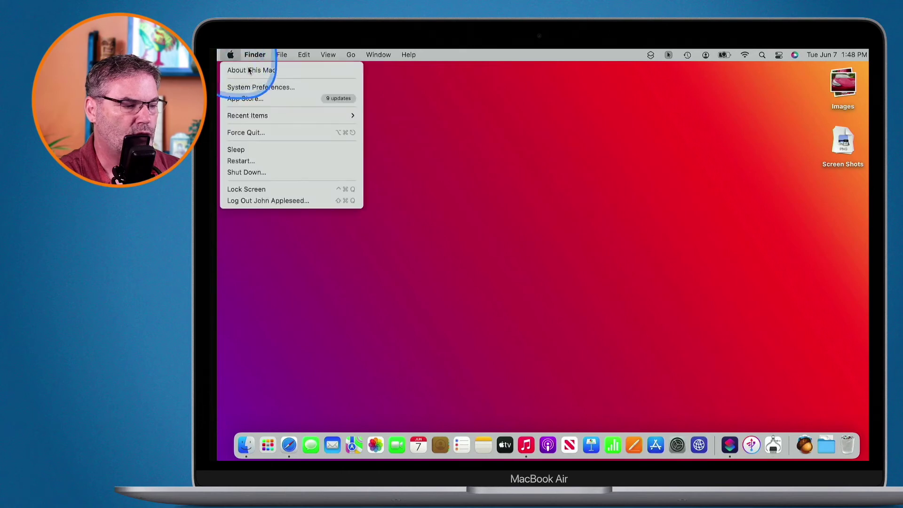
click(262, 89)
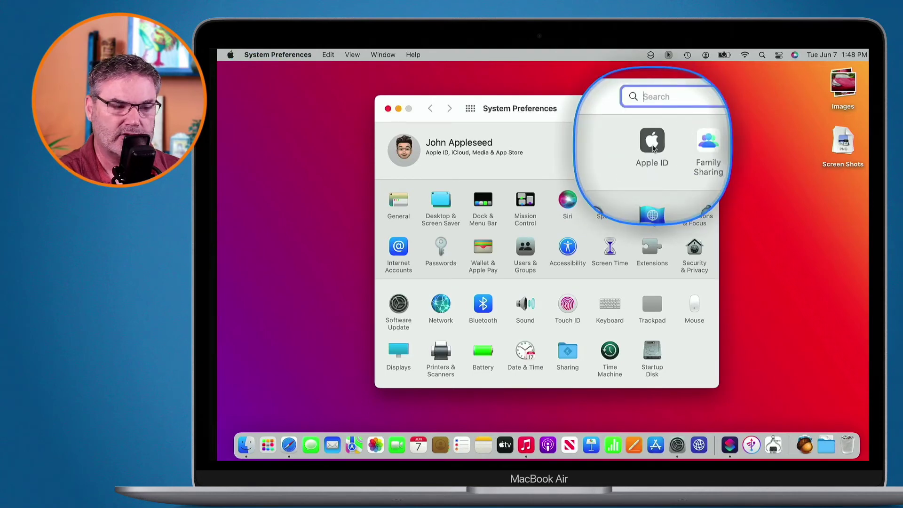
Confirm Desktop & Documents Folders syncs in Apple ID's iCloud Drive options, then close System Preferences
click(652, 145)
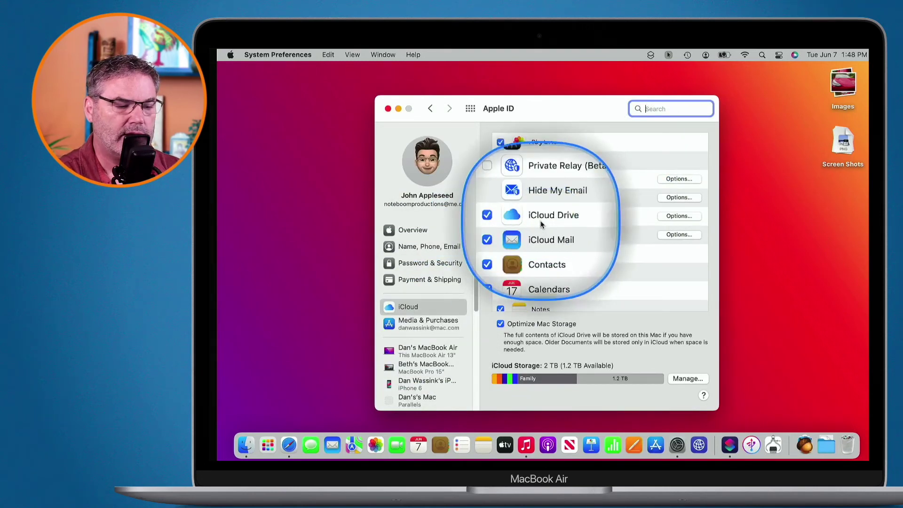
click(676, 218)
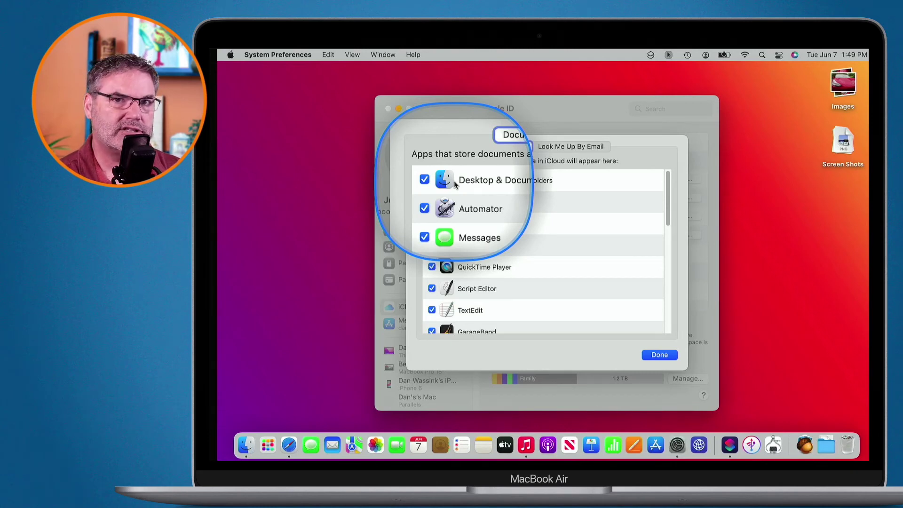
click(658, 355)
click(388, 109)
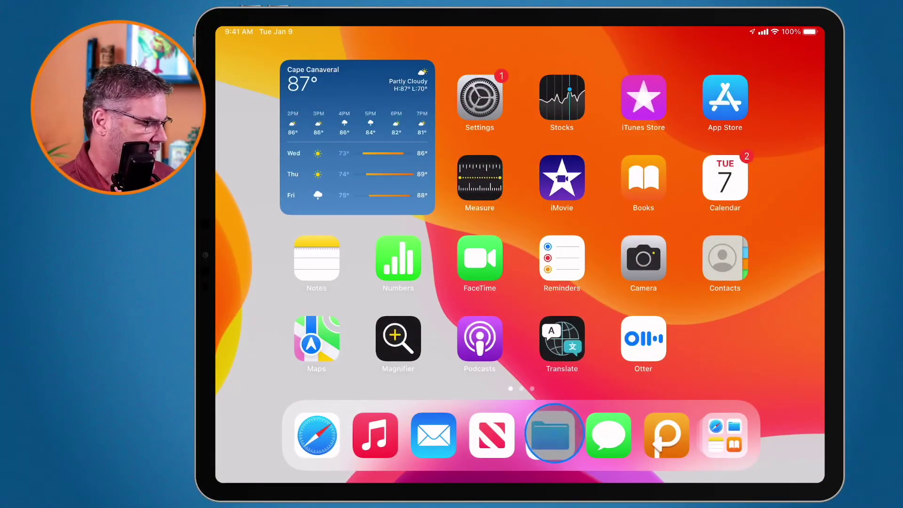
key(alt+super+8)
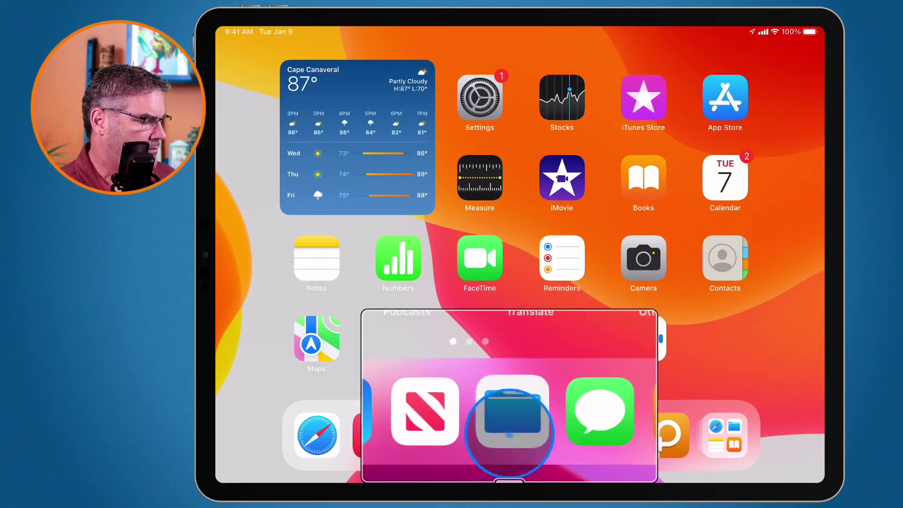
On the iPad, open Files' iCloud Drive Desktop folder and download the dans-tesla image
click(547, 442)
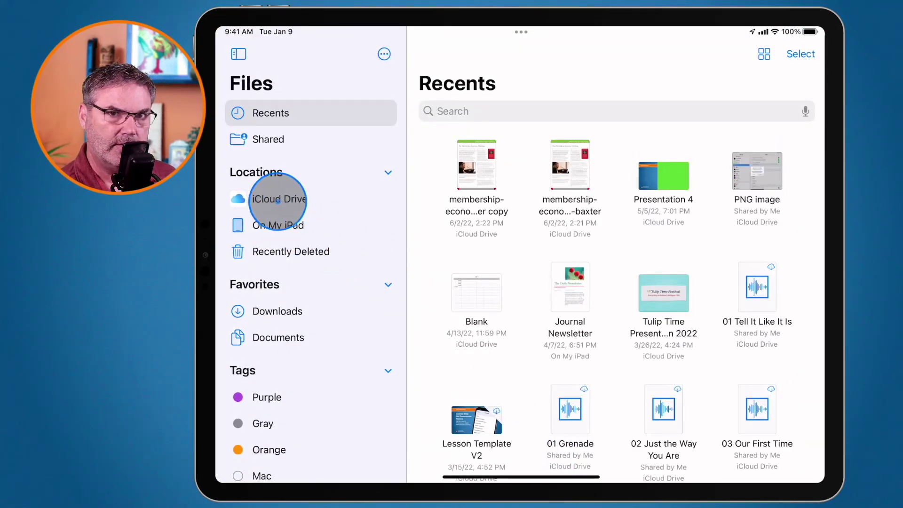
click(278, 200)
key(alt+super+8)
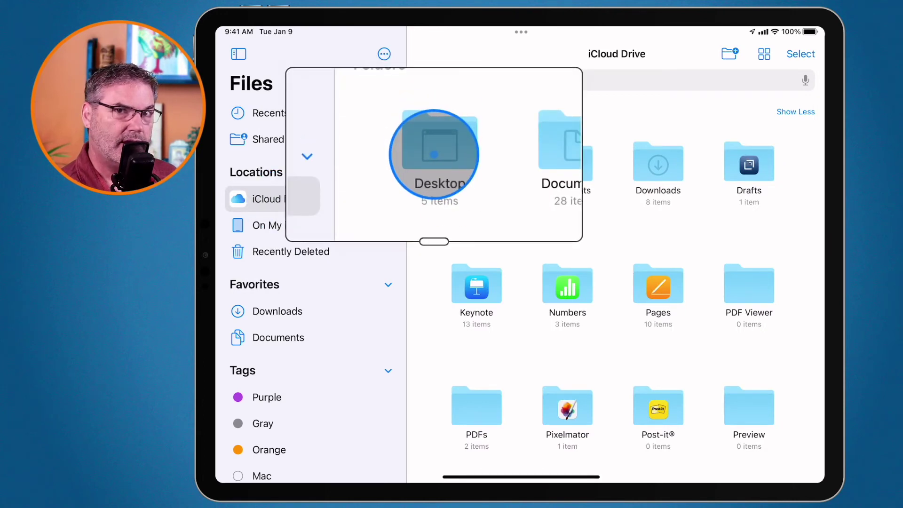
key(alt+super+8)
click(473, 162)
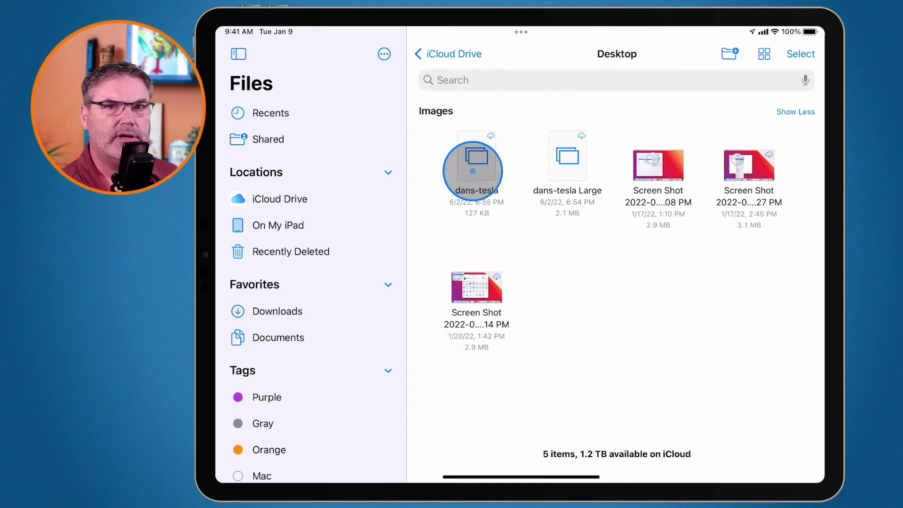
click(473, 171)
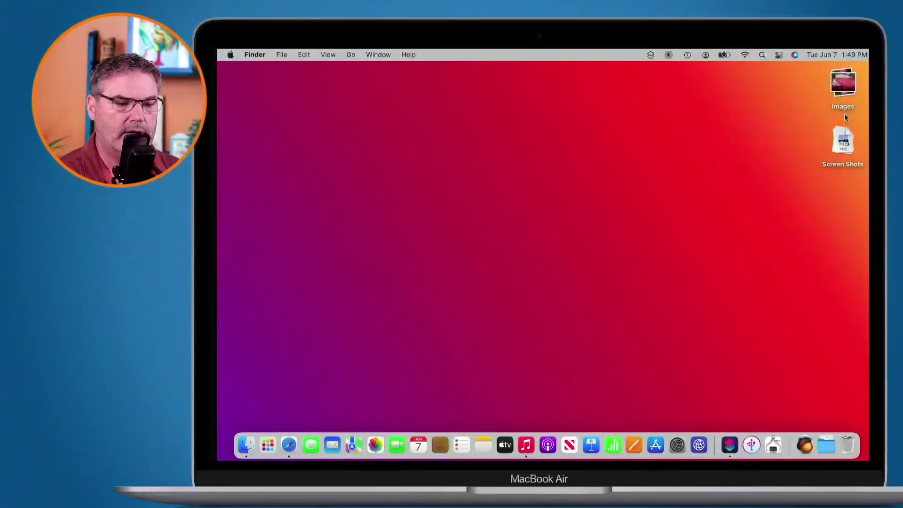
Expand the Images and Screen Shots desktop stacks and select the individual screenshot files
click(844, 84)
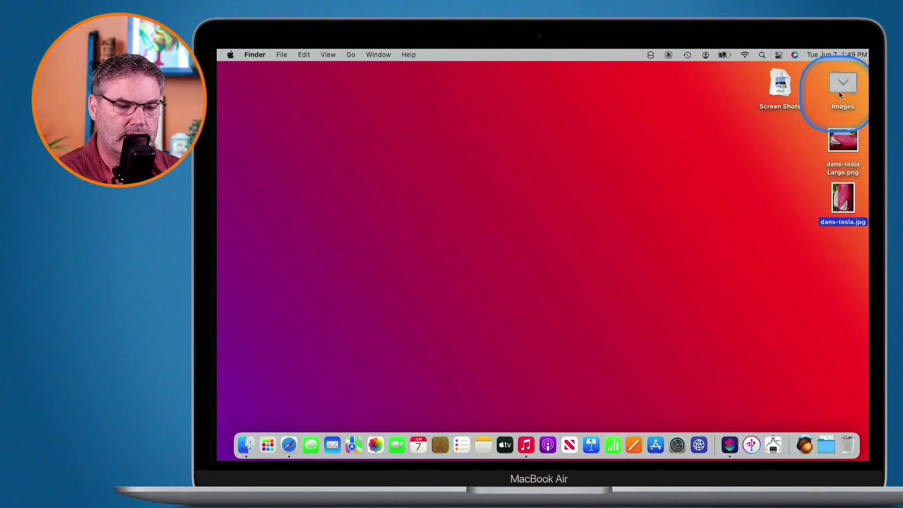
click(776, 93)
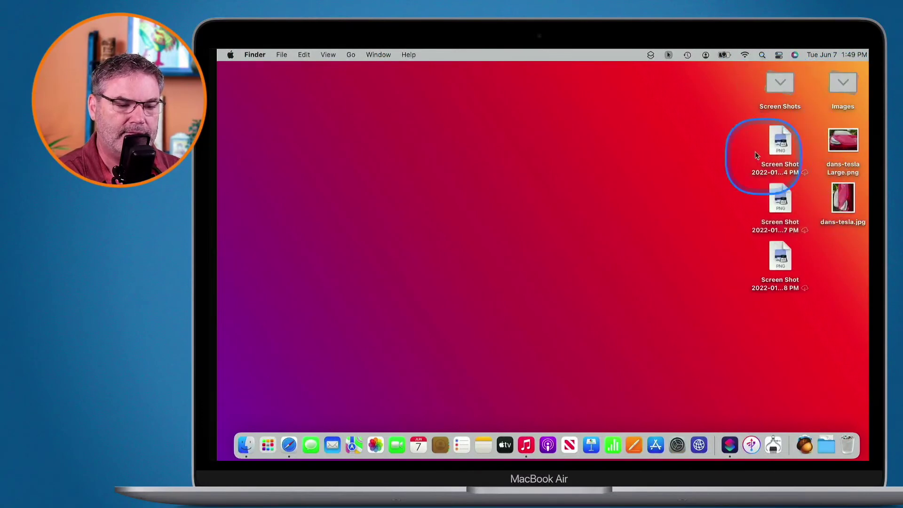
drag(742, 143, 845, 292)
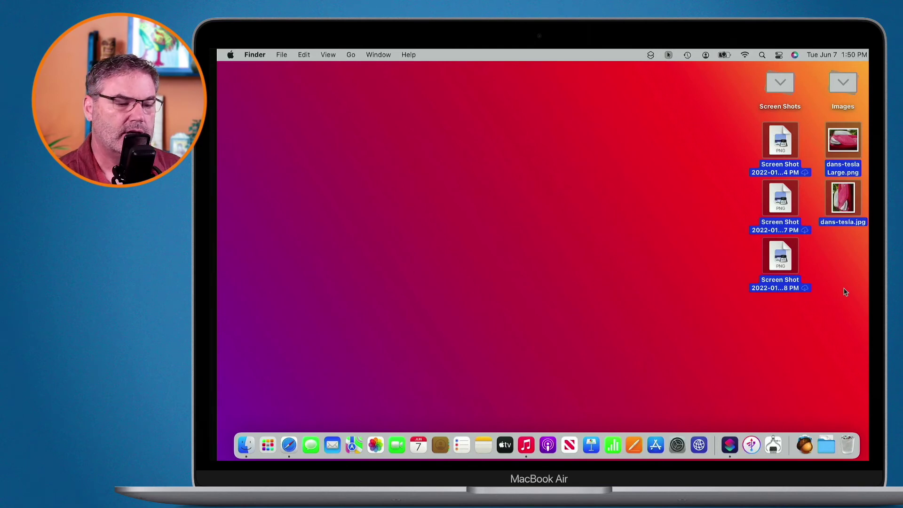
click(722, 249)
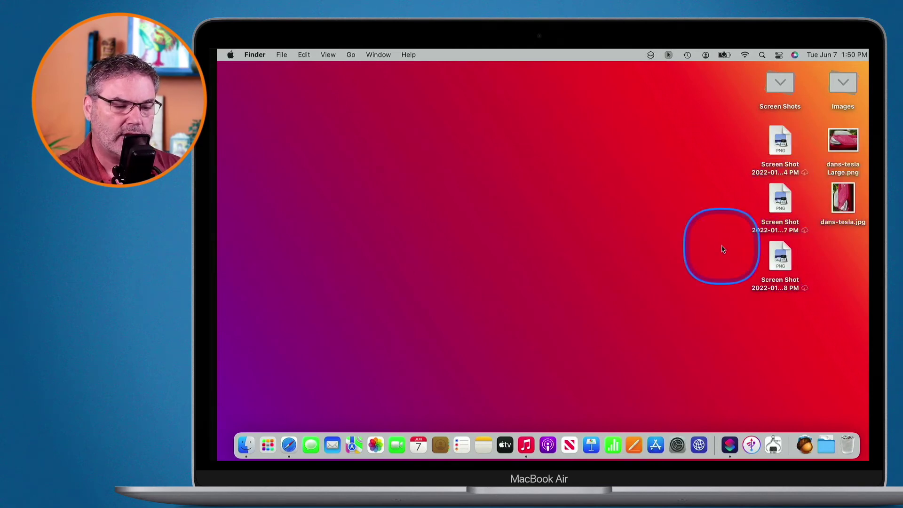
drag(828, 226, 804, 181)
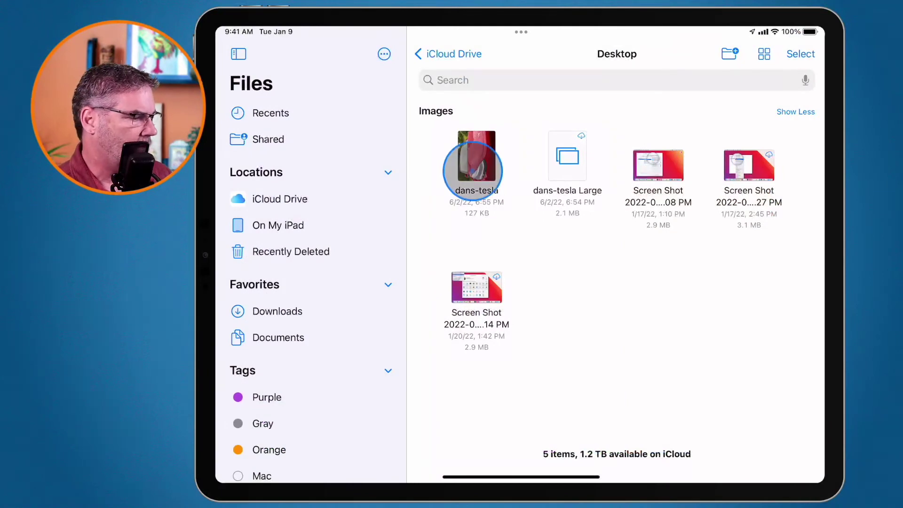
key(alt+super+8)
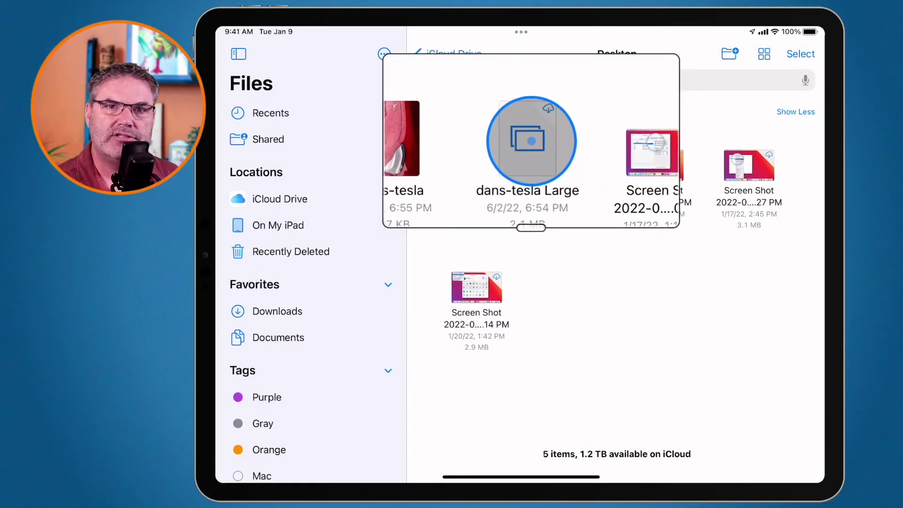
key(alt+super+8)
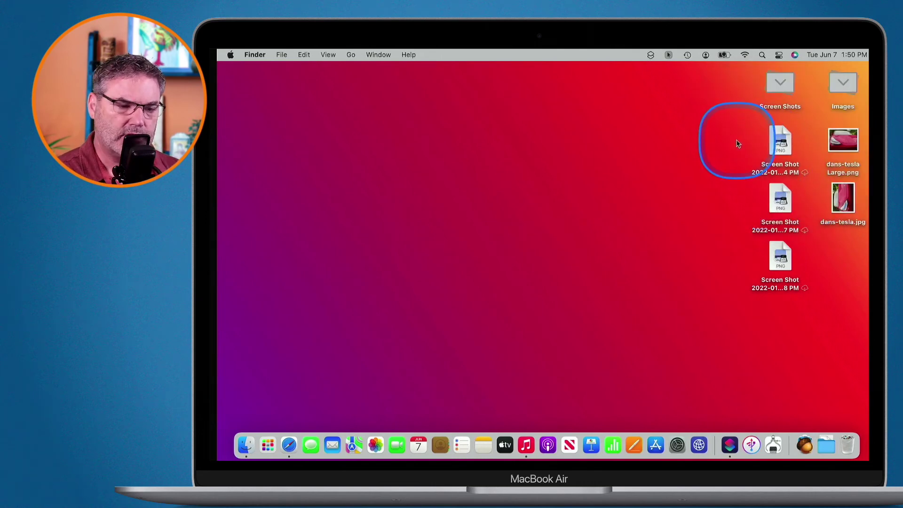
Select the three desktop screenshots and download them from iCloud with Download Now
drag(736, 142, 776, 261)
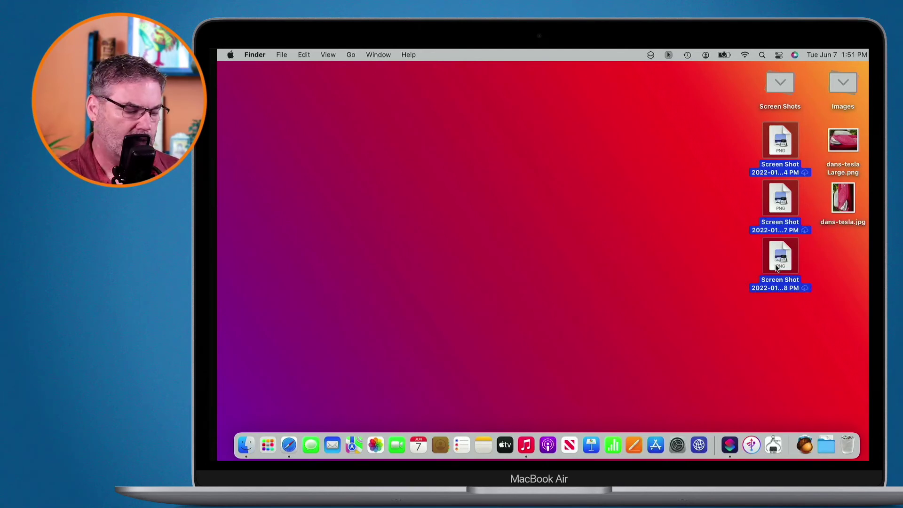
right_click(778, 263)
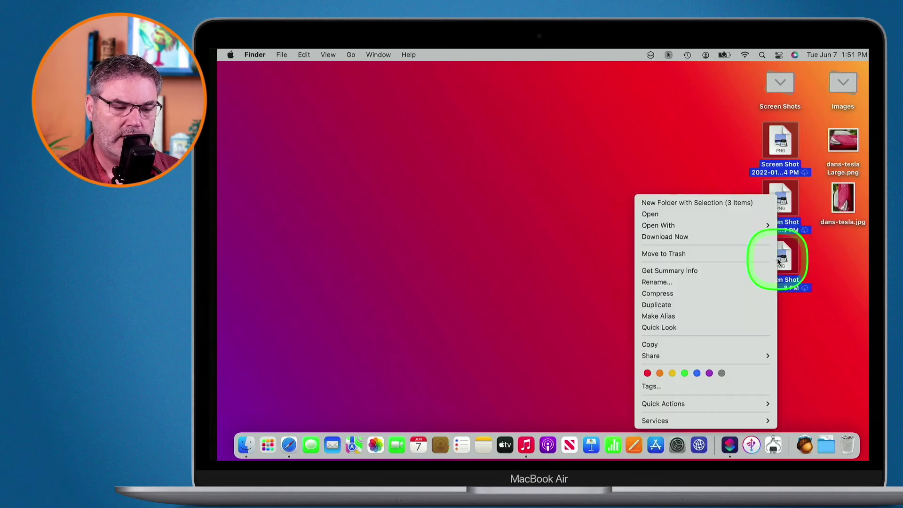
click(668, 240)
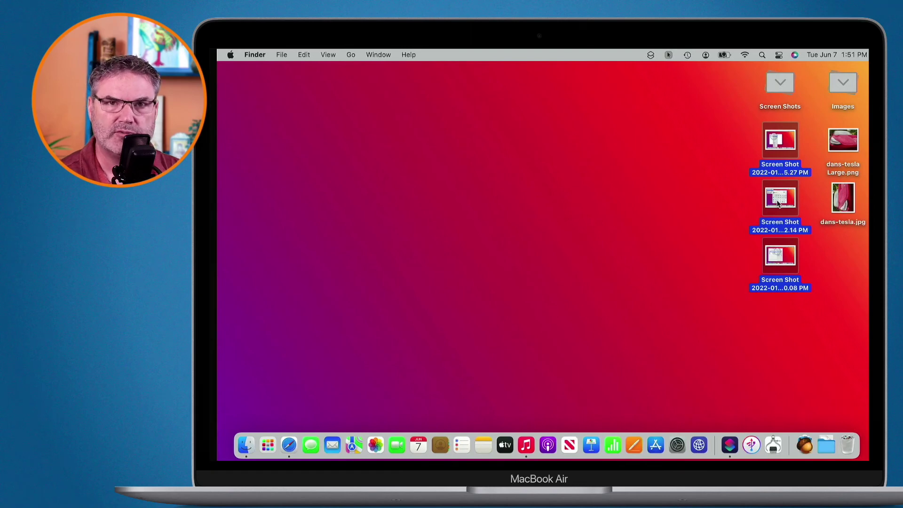
Remove the local downloads of the three desktop screenshots
click(702, 194)
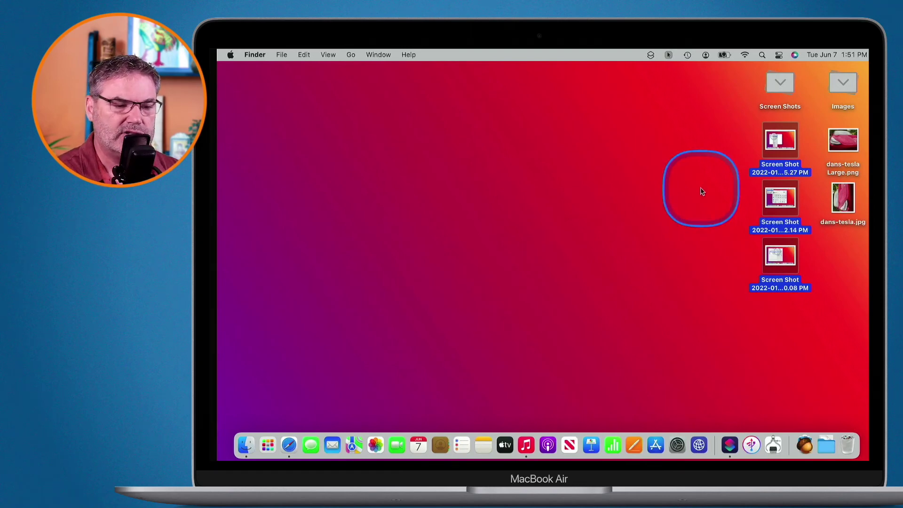
drag(703, 146, 774, 271)
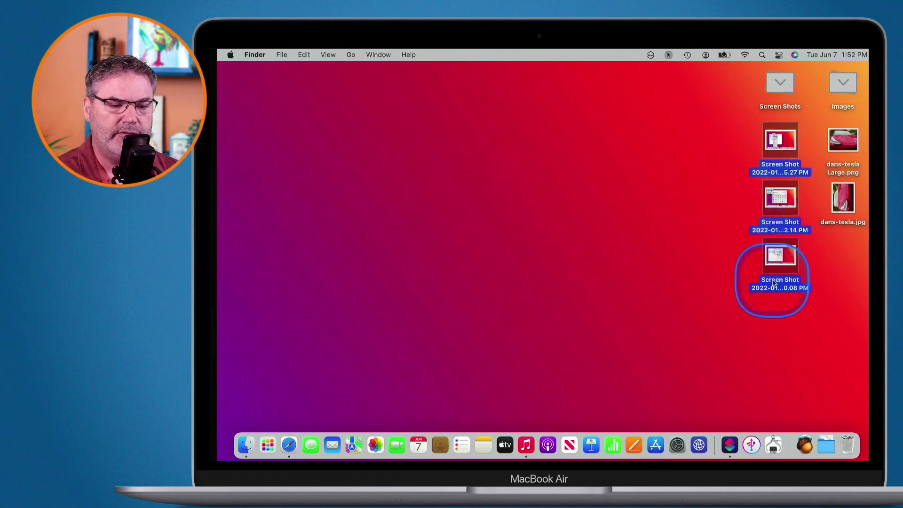
right_click(782, 195)
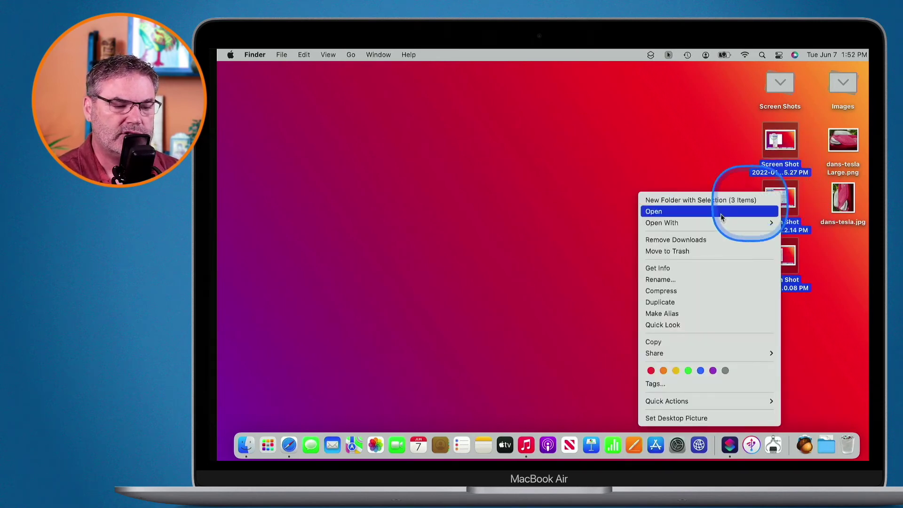
click(676, 241)
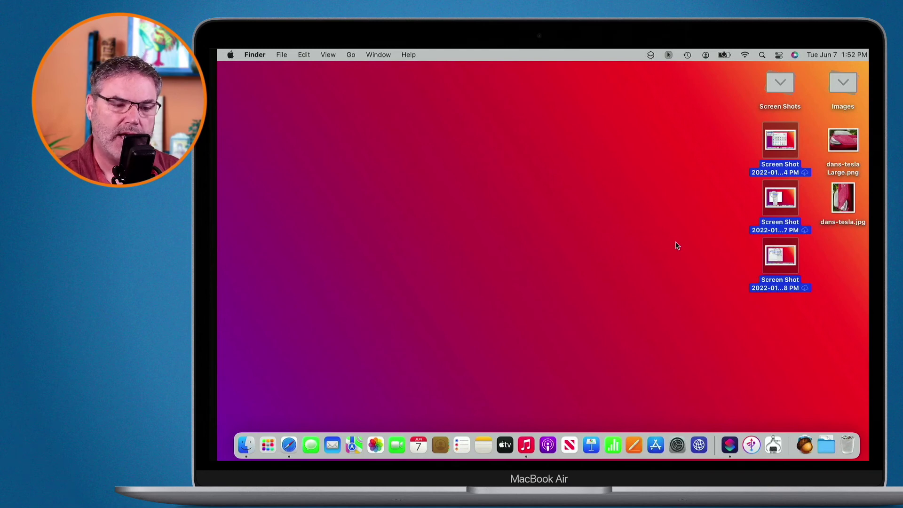
Regroup the desktop into stacks and open a new Finder window on the home folder
click(655, 241)
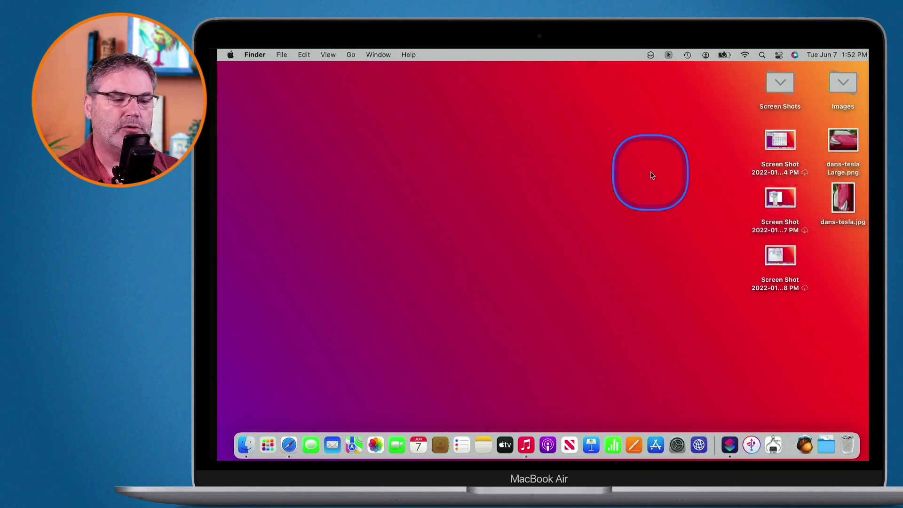
key(ctrl+super+0)
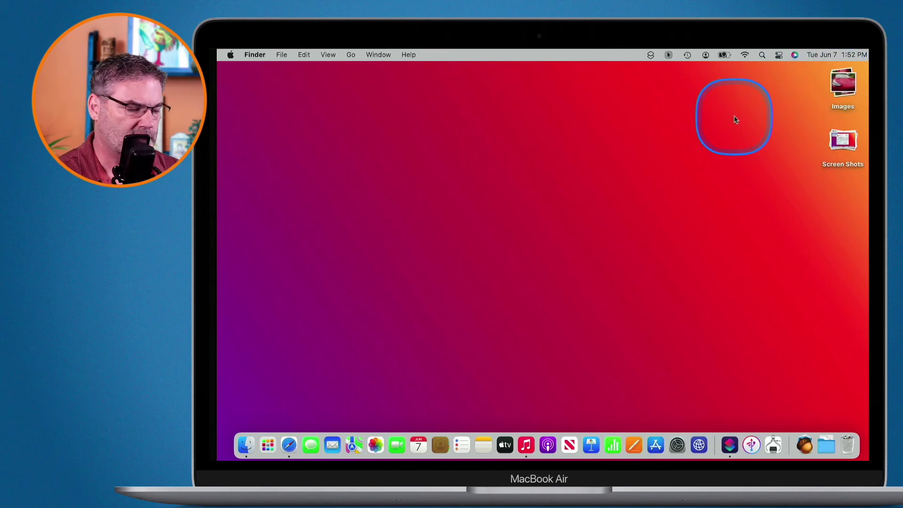
key(super+n)
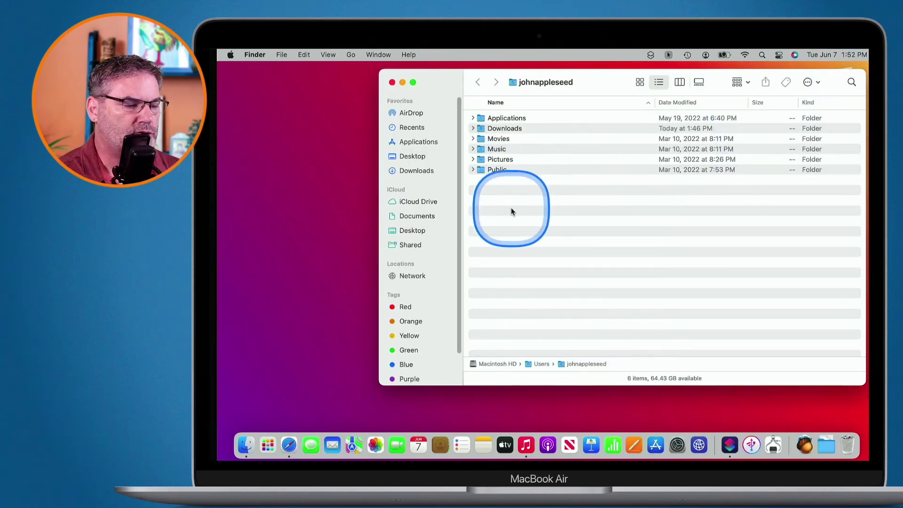
Check the five Desktop files, then go back and show iCloud Drive's 18 items
click(410, 159)
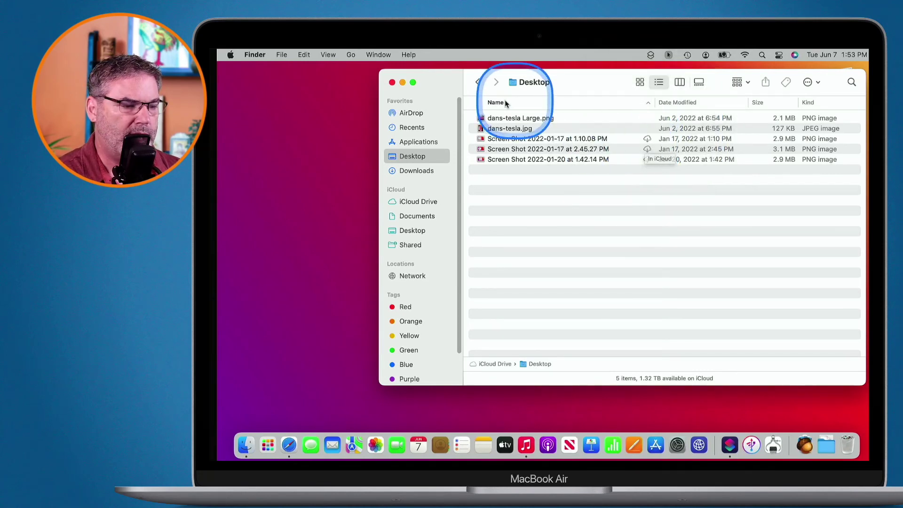
click(477, 84)
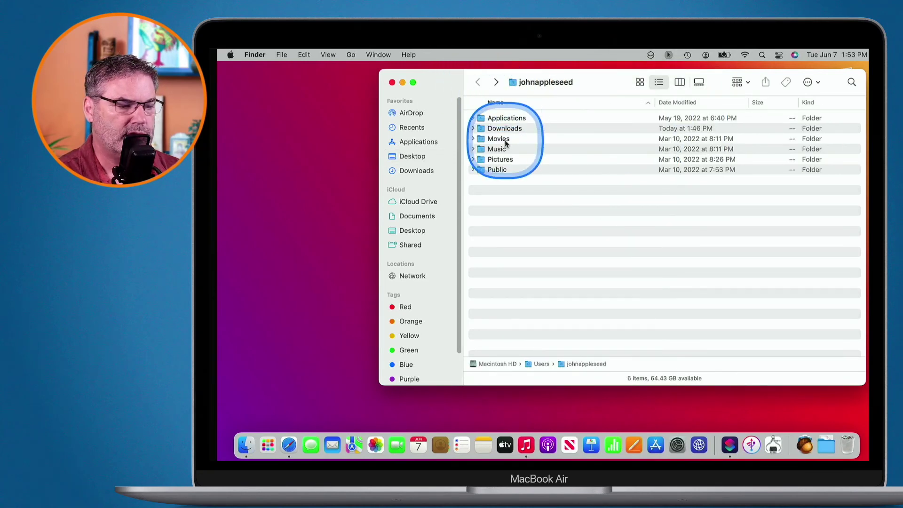
click(419, 202)
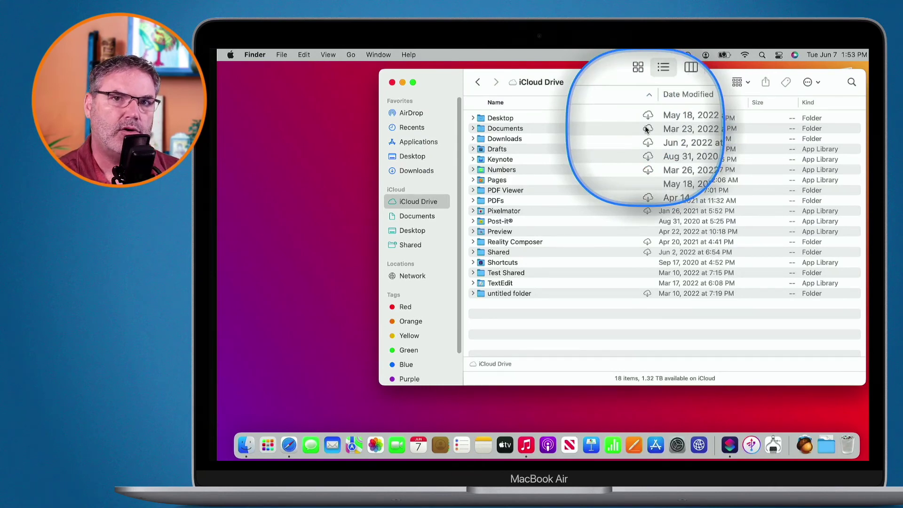
Download the iCloud Drive Desktop folder with Download Now from its context menu
click(482, 119)
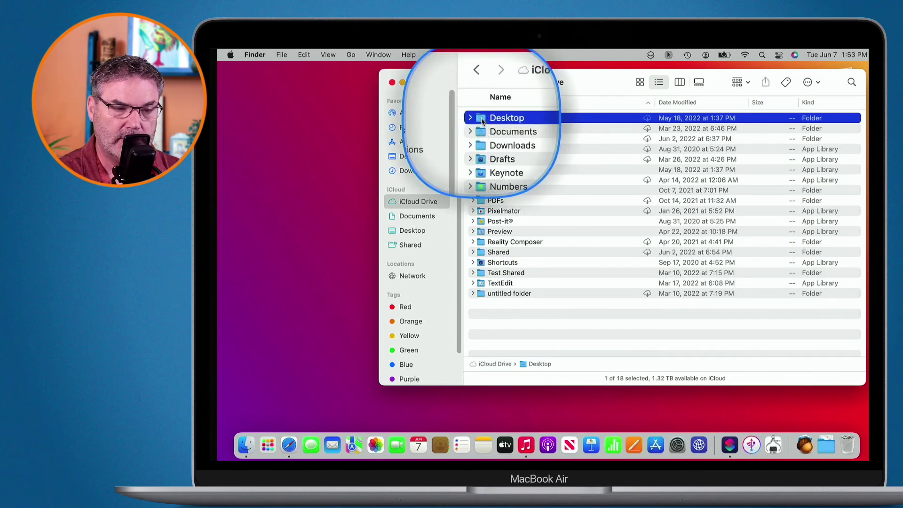
right_click(481, 118)
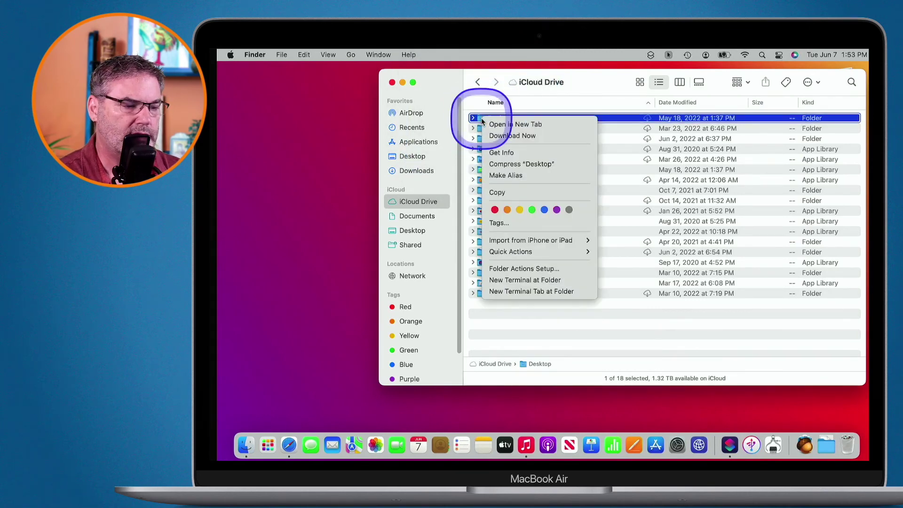
click(512, 139)
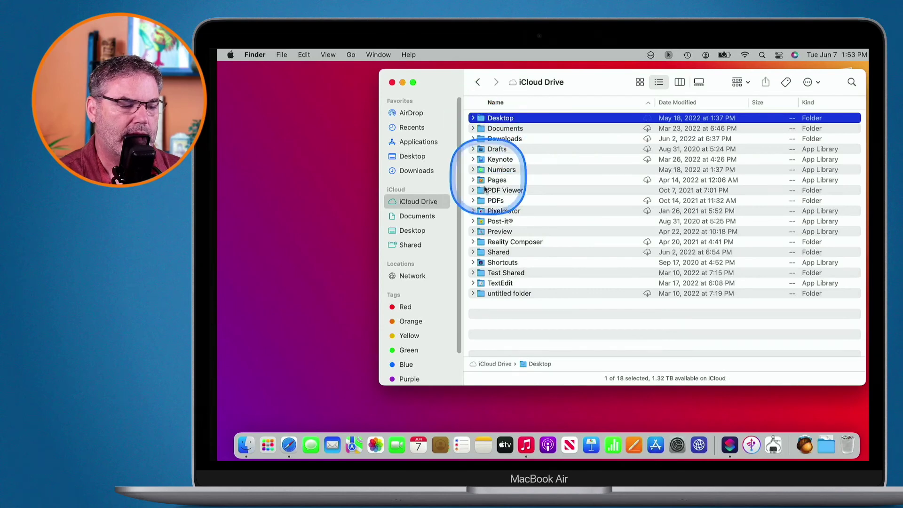